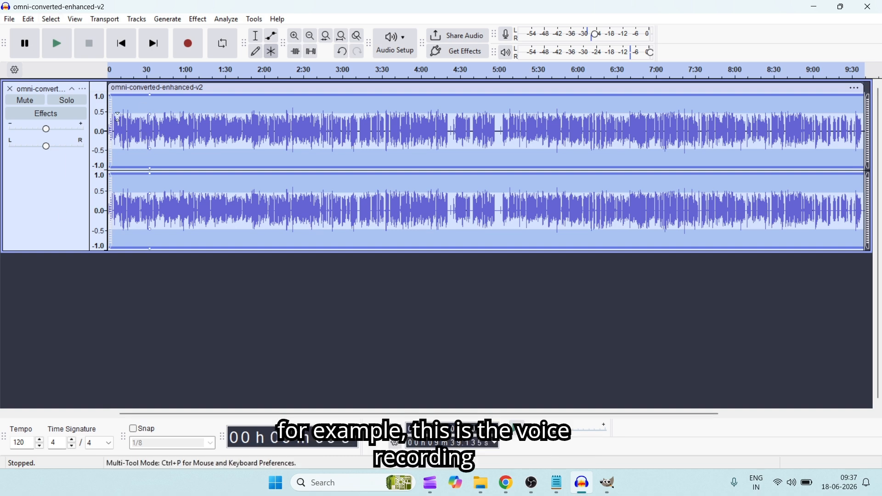
drag(118, 117, 240, 141)
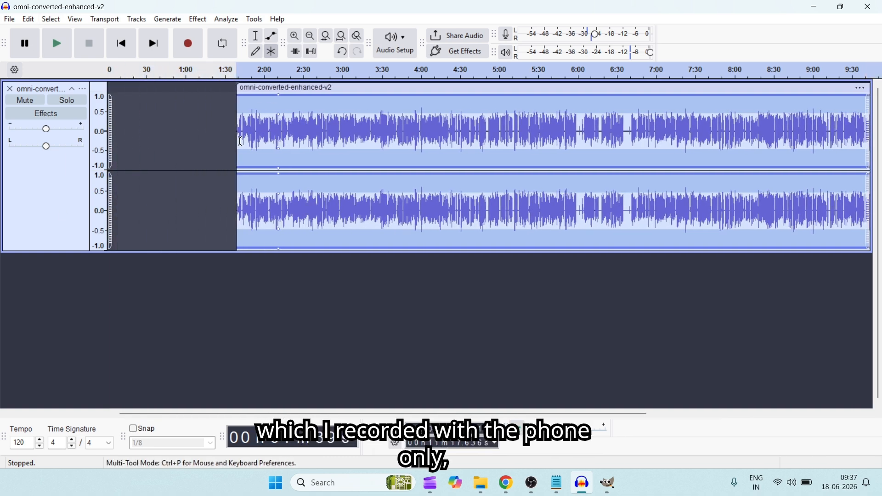
key(ctrl+z)
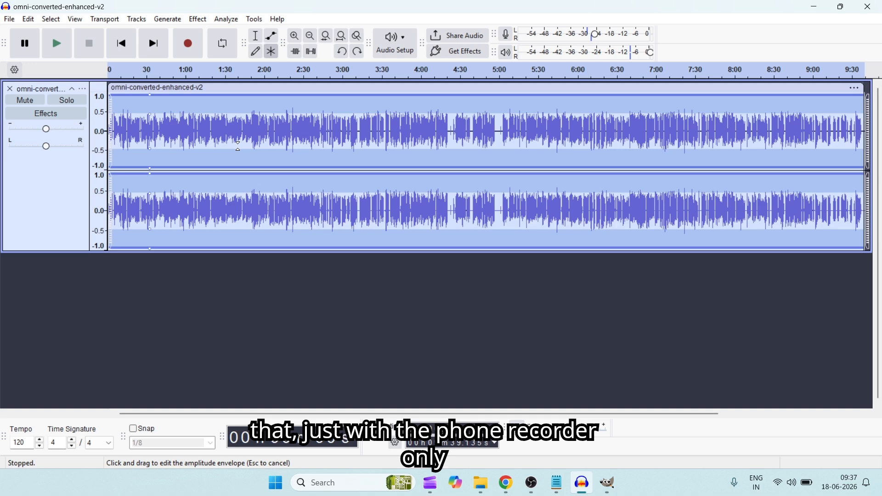
click(311, 36)
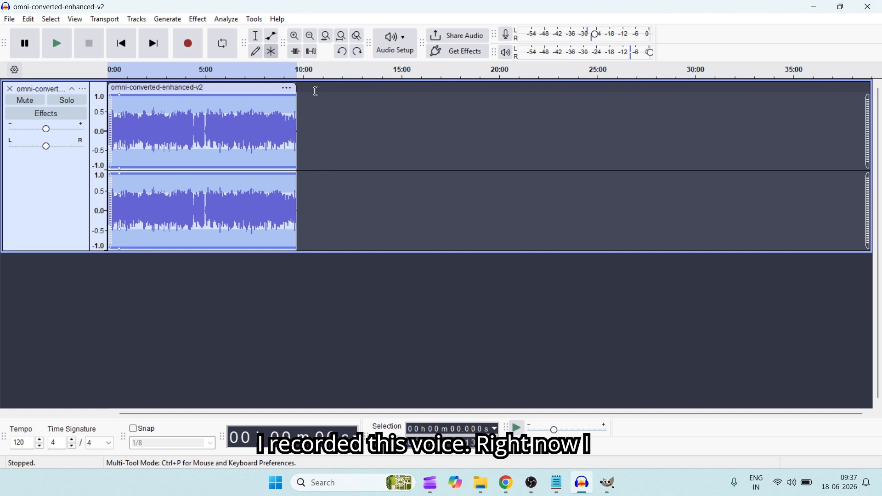
click(295, 35)
click(295, 36)
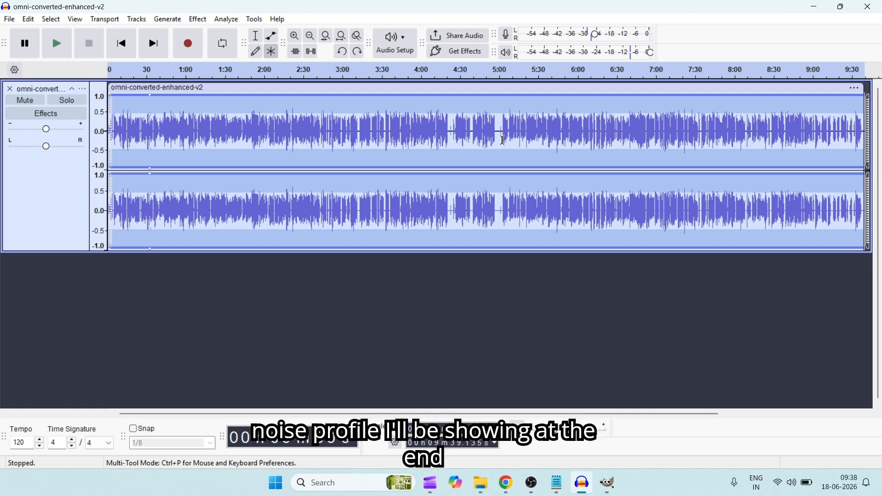
- Select the entire voice recording and open the Compressor effect for it
click(360, 273)
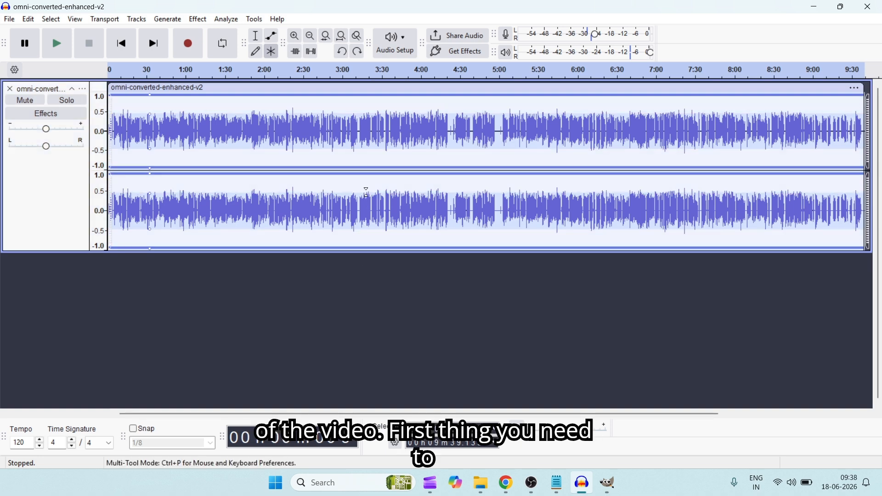
key(ctrl+a)
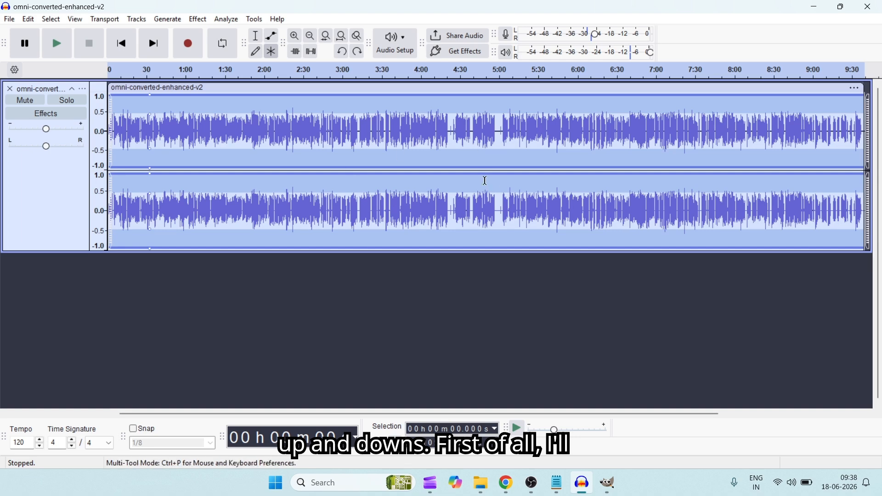
click(198, 20)
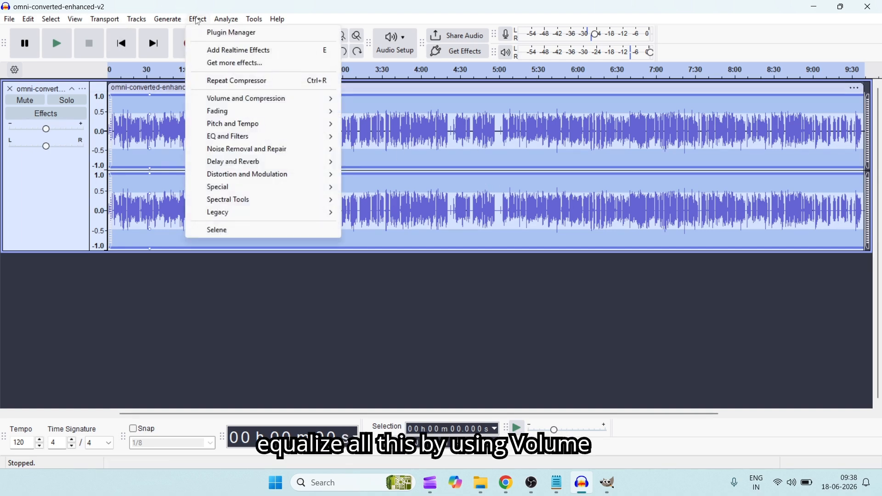
mouse_move(245, 98)
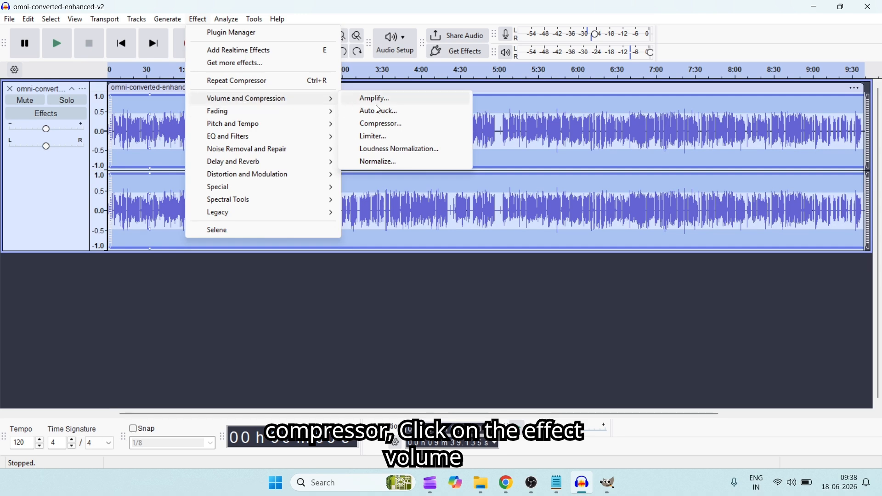
click(390, 124)
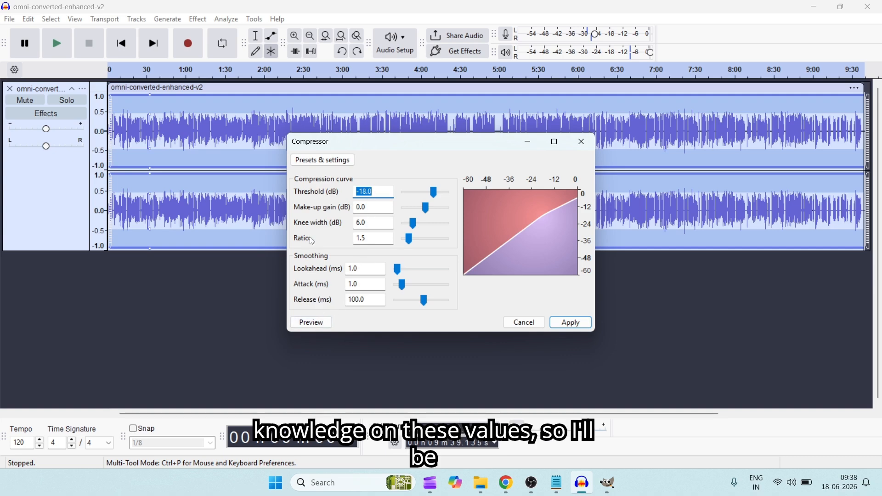
- Try a compressor threshold of -12 dB
click(336, 160)
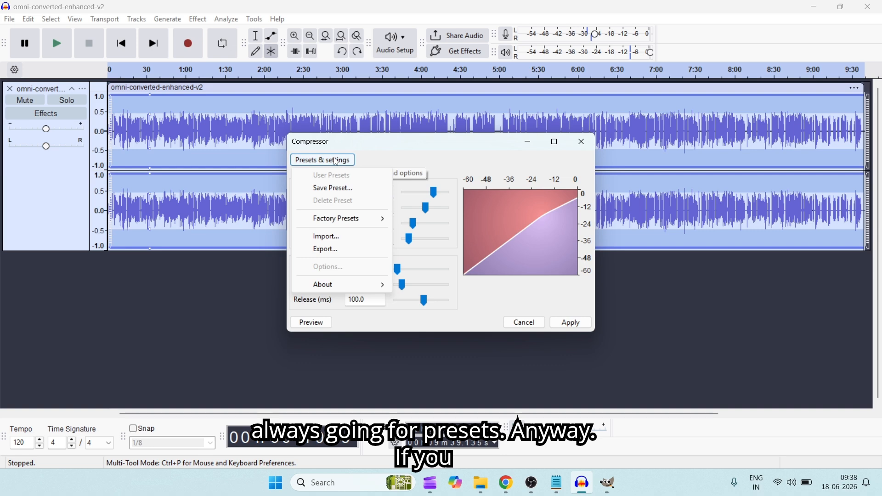
click(406, 158)
drag(434, 194, 438, 192)
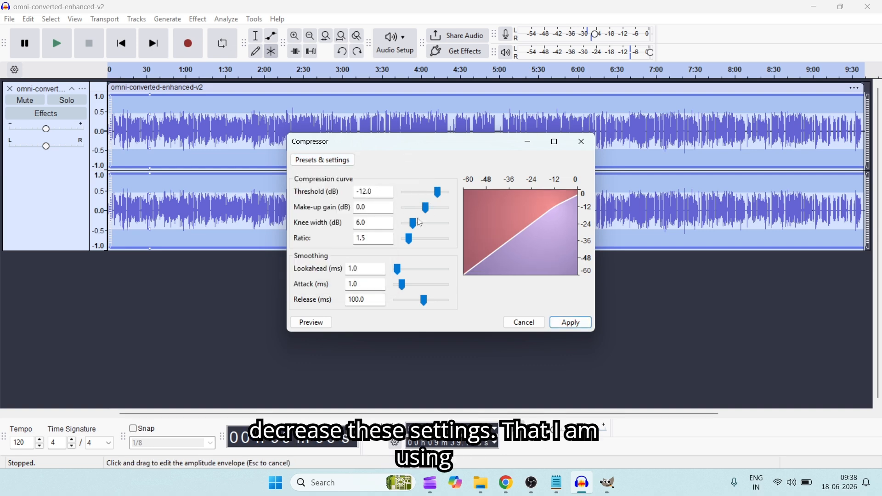
- Compress the selected recording with the Gentle factory preset and briefly play back the start of the track
click(347, 164)
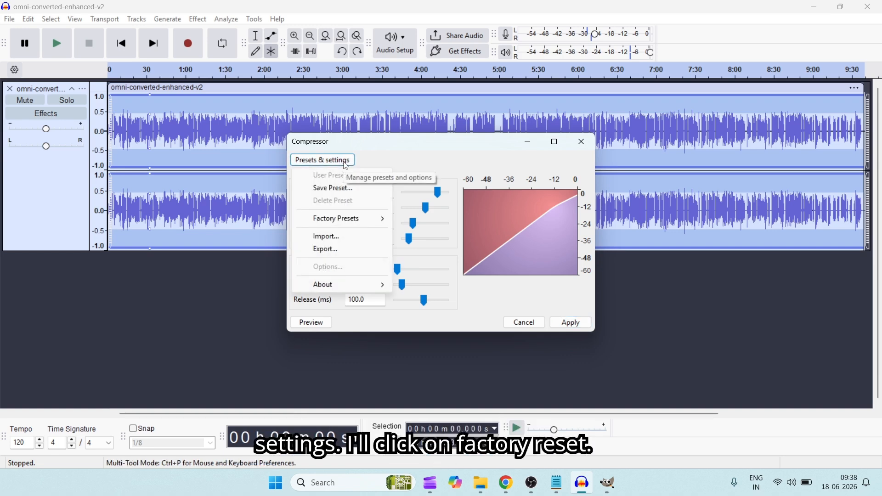
click(368, 221)
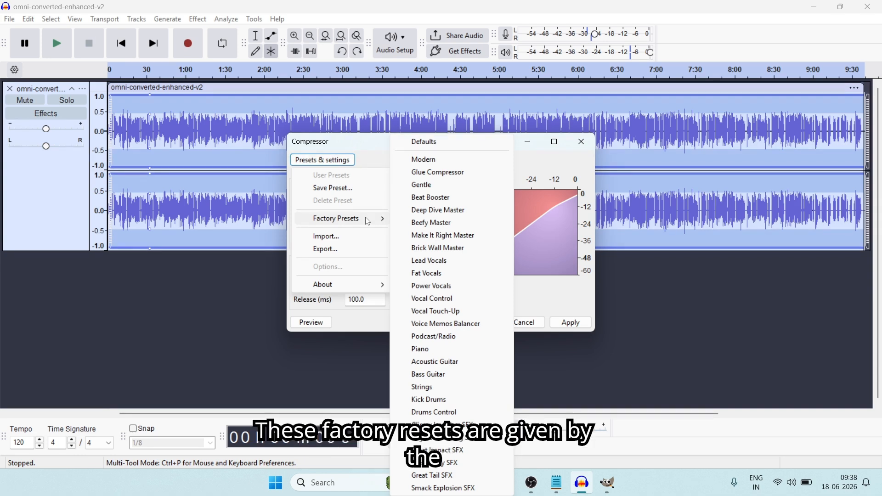
mouse_move(367, 221)
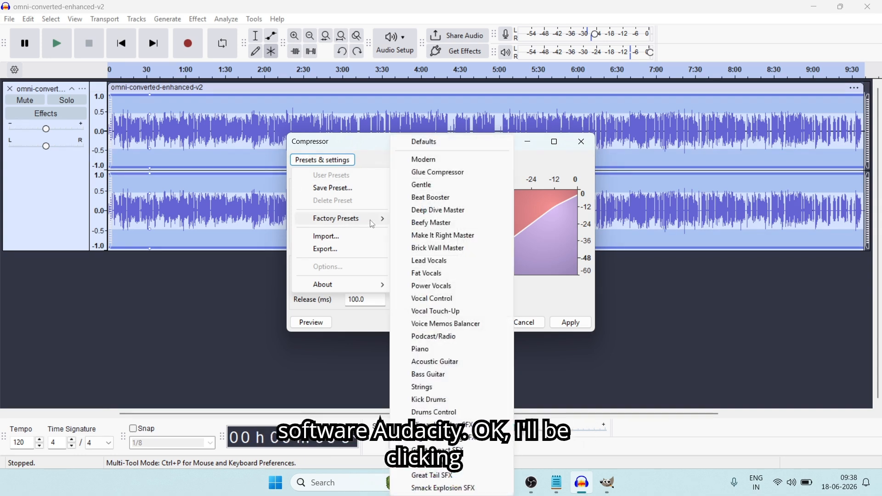
click(421, 186)
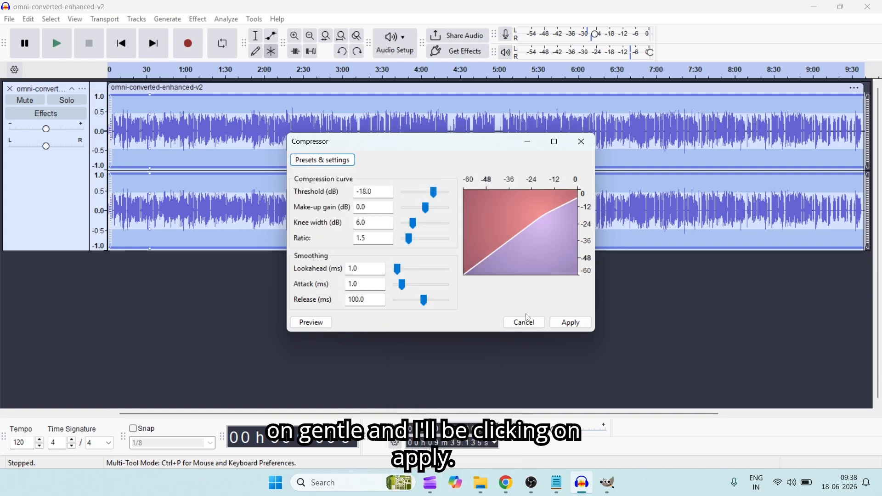
click(571, 325)
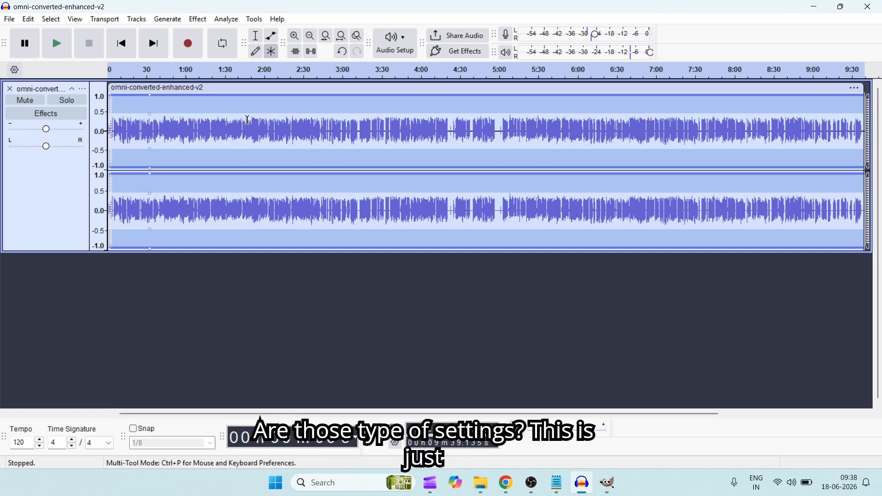
click(58, 44)
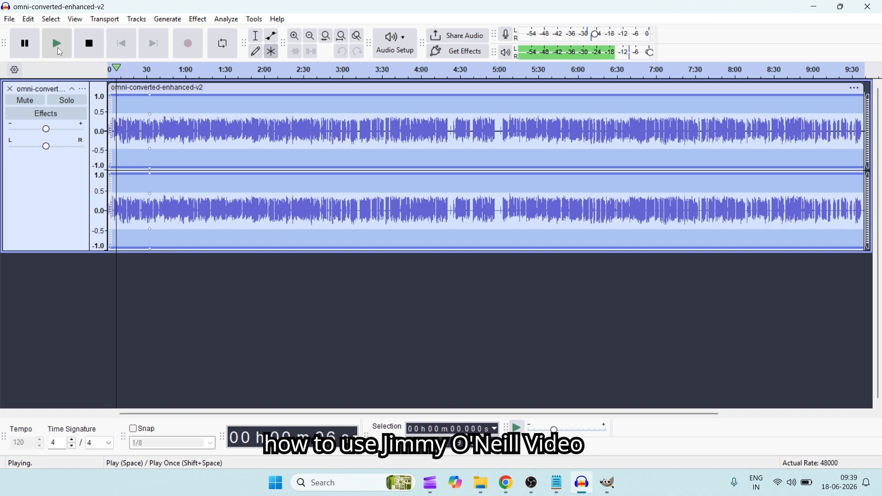
click(25, 44)
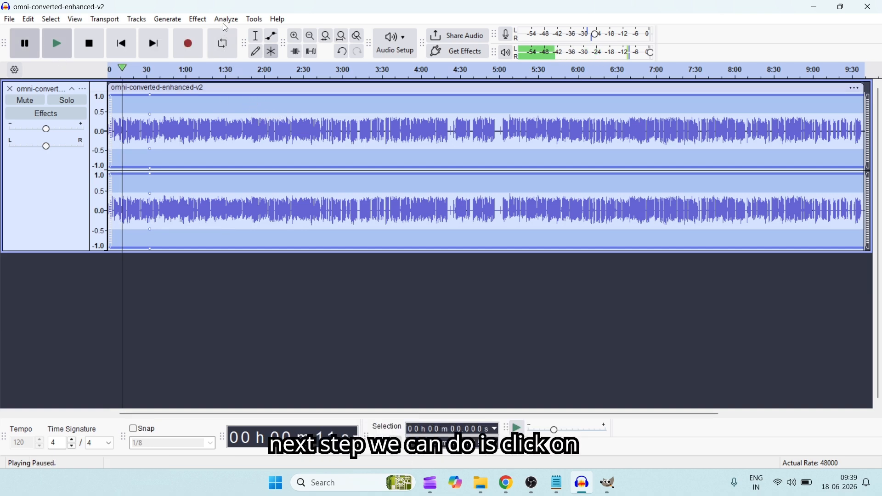
- Apply Filter Curve EQ with the "Low rolloff for speech" factory preset to the whole recording
click(198, 19)
mouse_move(239, 138)
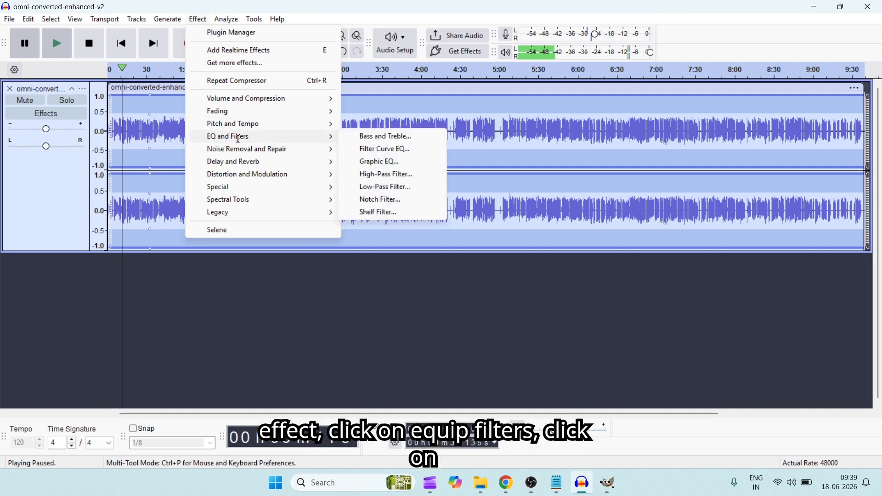
click(393, 150)
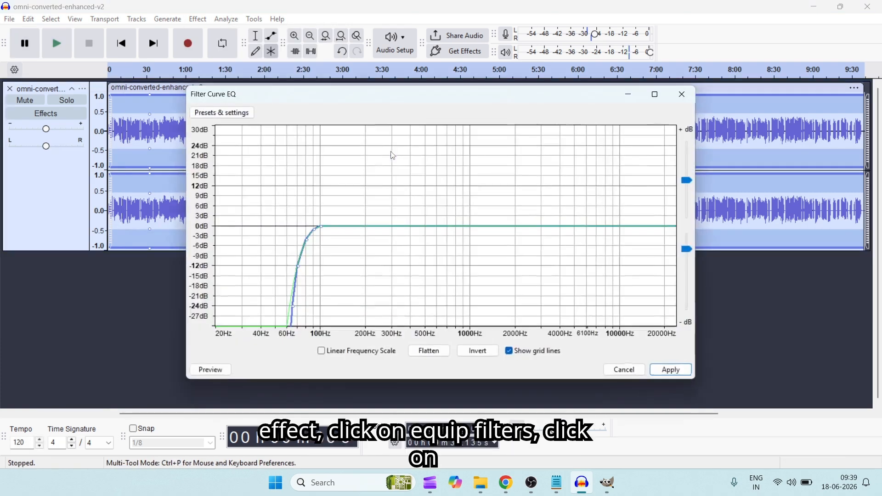
click(225, 114)
click(254, 172)
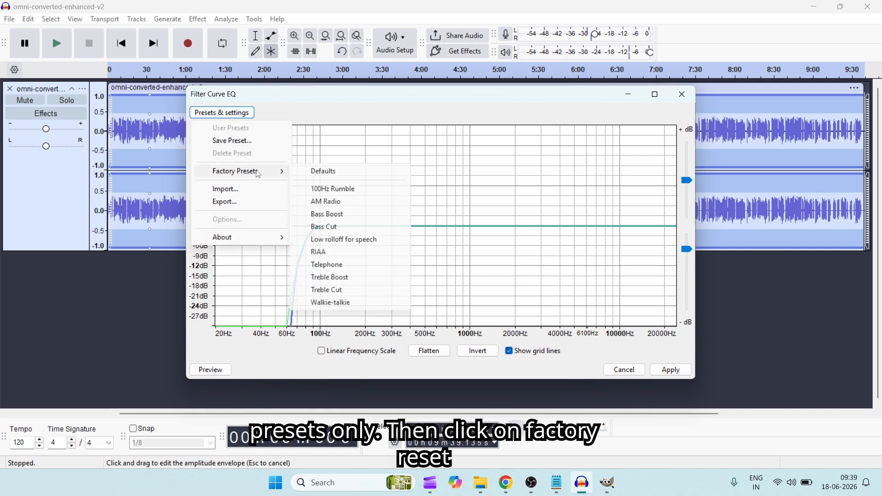
click(356, 243)
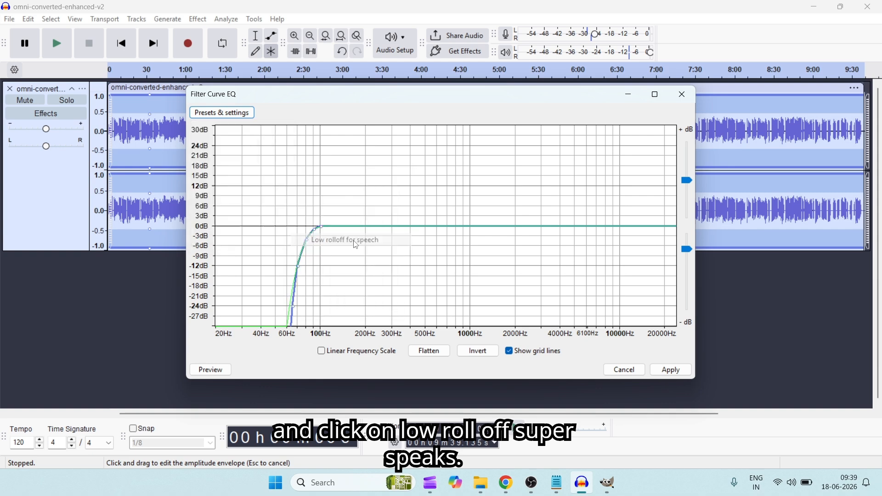
click(666, 370)
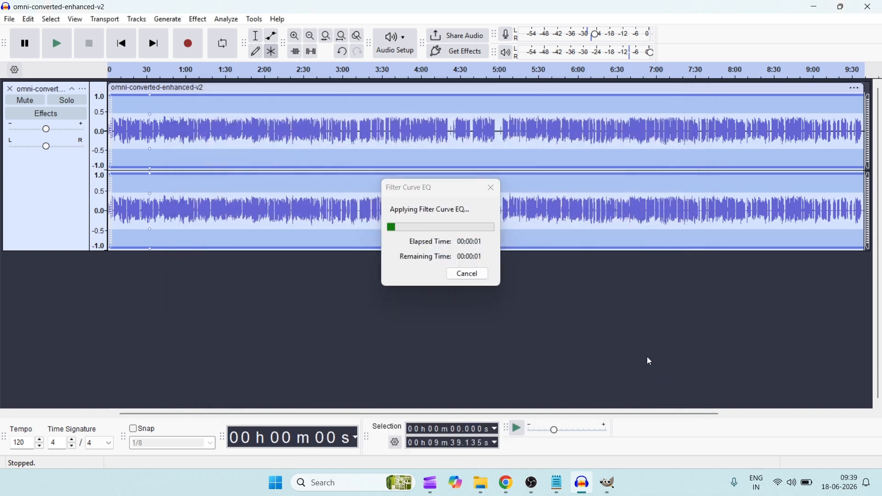
- Briefly play back the start of the equalized track, and undo the Filter Curve EQ
click(55, 48)
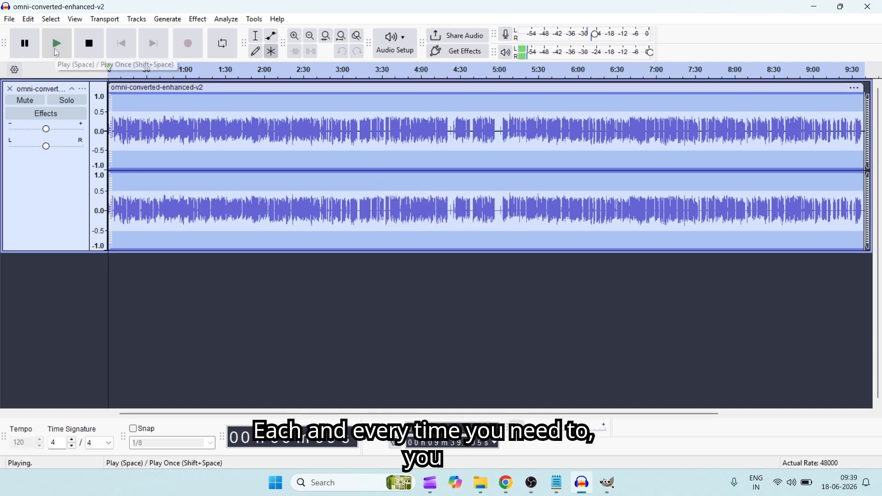
click(32, 43)
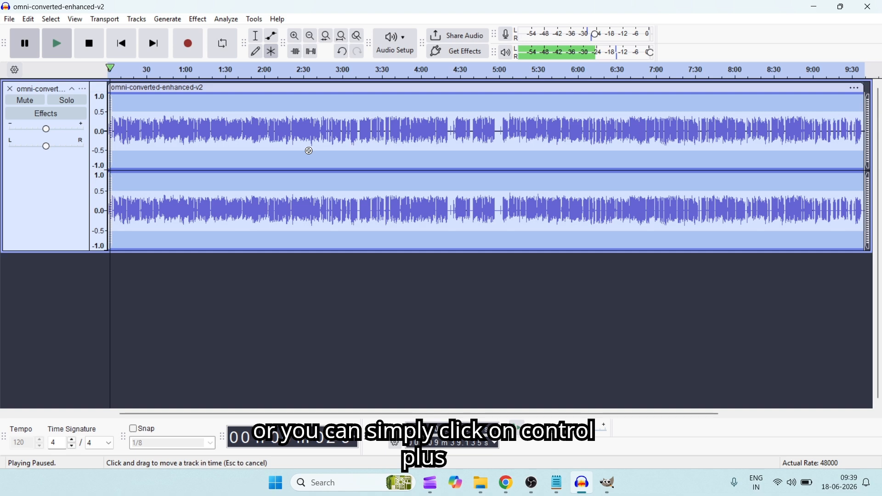
key(ctrl+z)
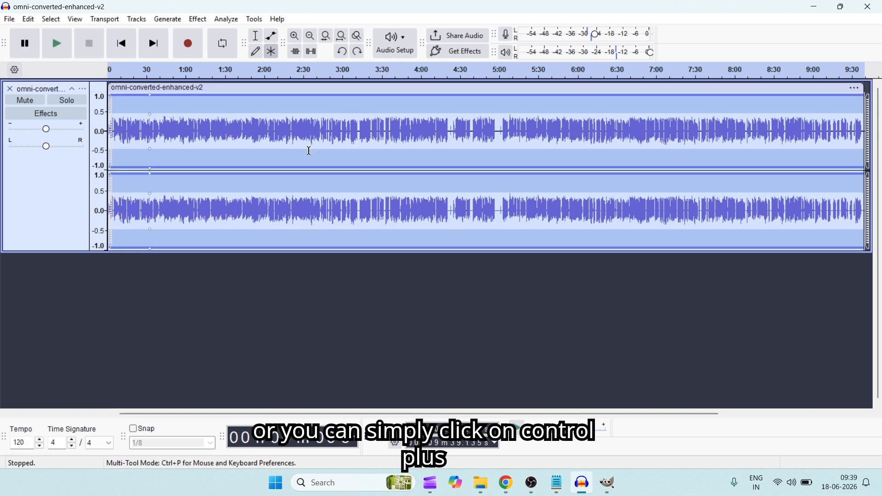
- Reapply Filter Curve EQ to the whole recording using the "Low rolloff for speech" factory preset
click(198, 19)
mouse_move(278, 137)
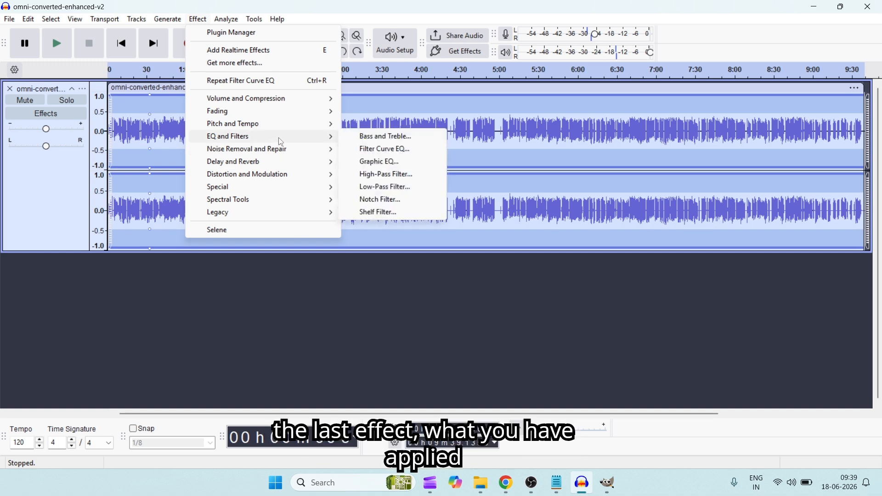
click(404, 149)
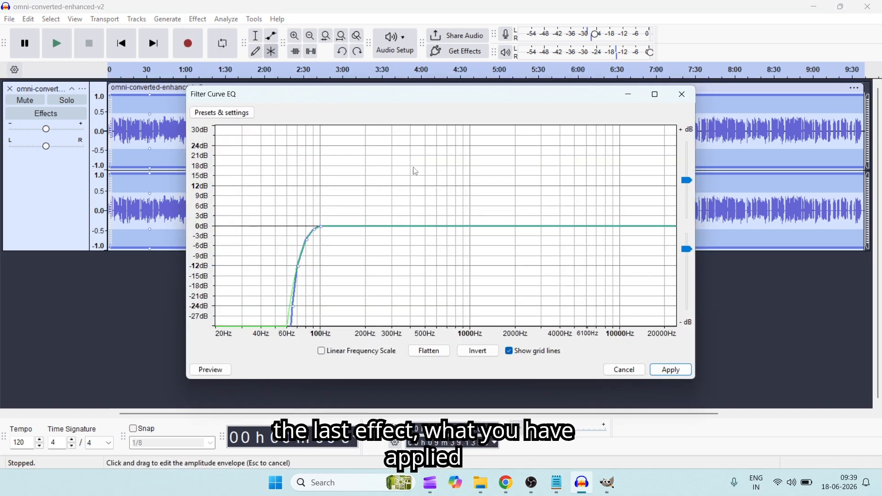
click(223, 113)
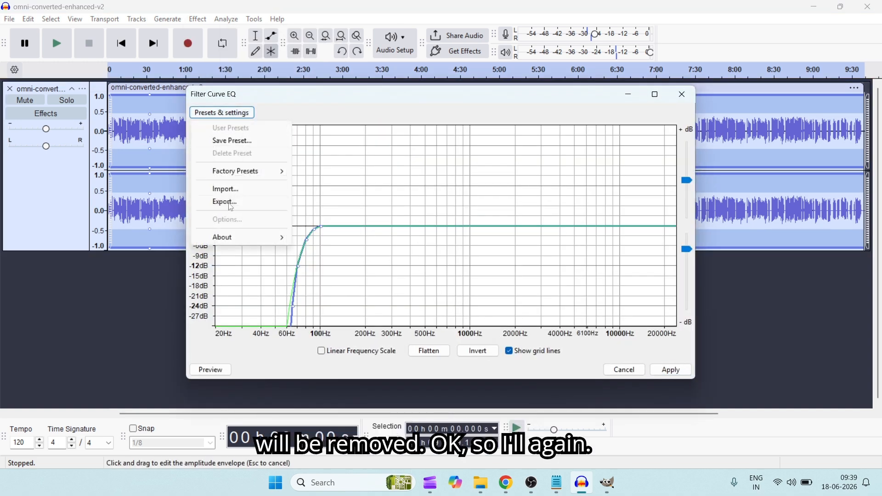
mouse_move(276, 171)
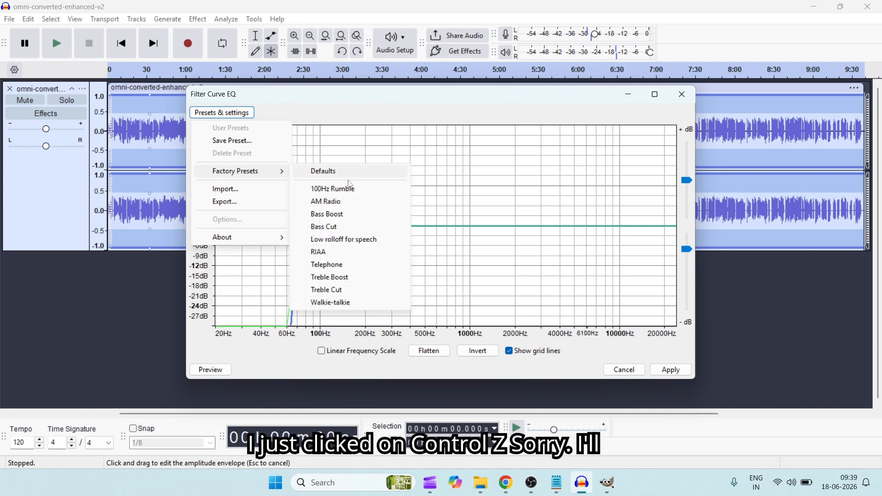
click(342, 239)
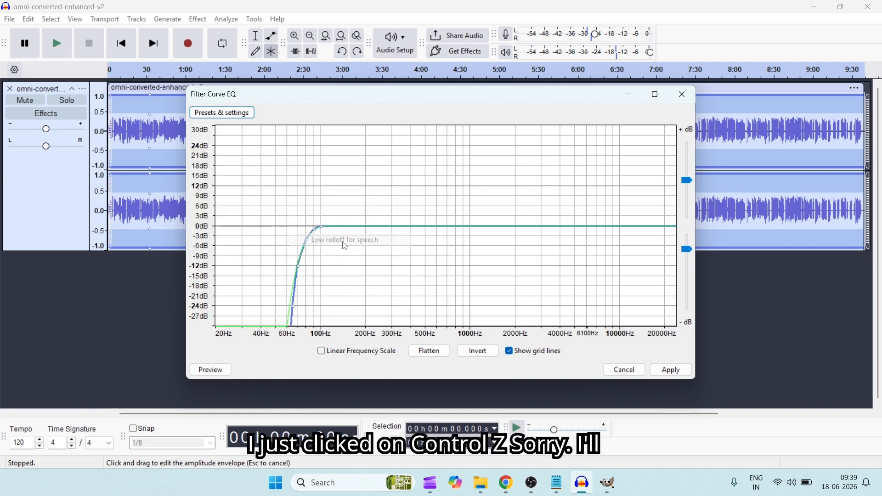
click(671, 370)
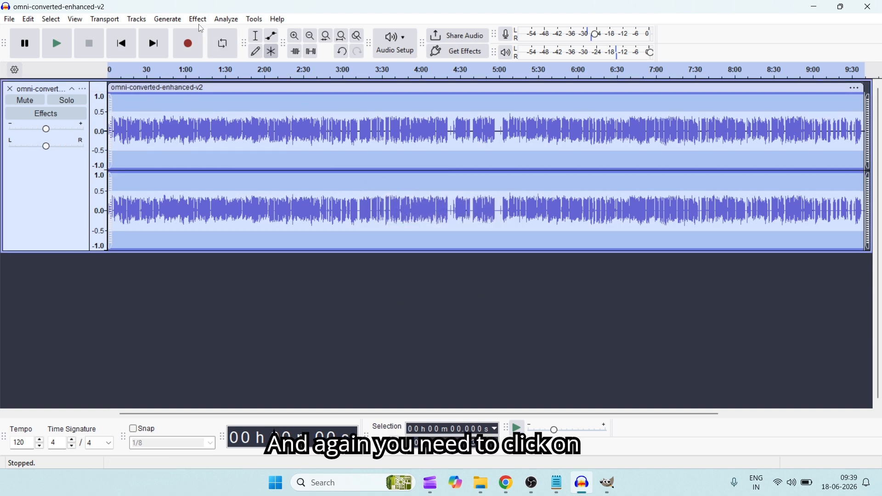
- Apply Filter Curve EQ with the "Bass Boost" factory preset to the whole recording
click(199, 19)
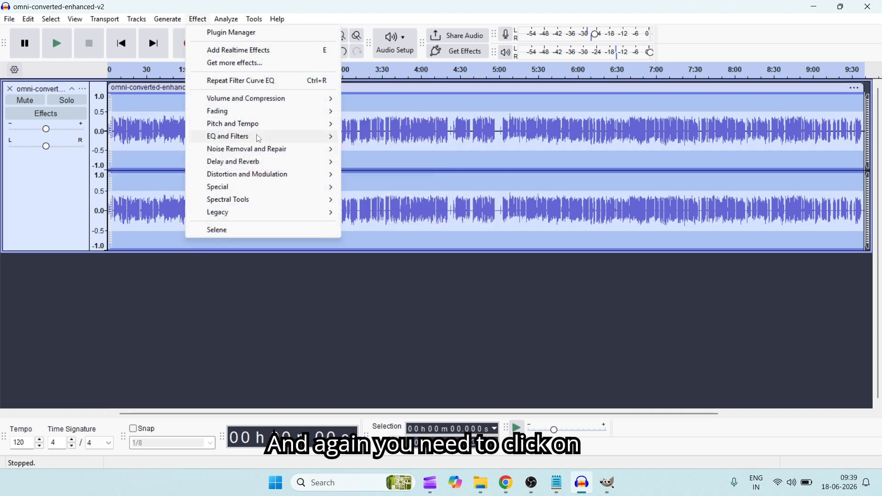
mouse_move(257, 137)
click(398, 149)
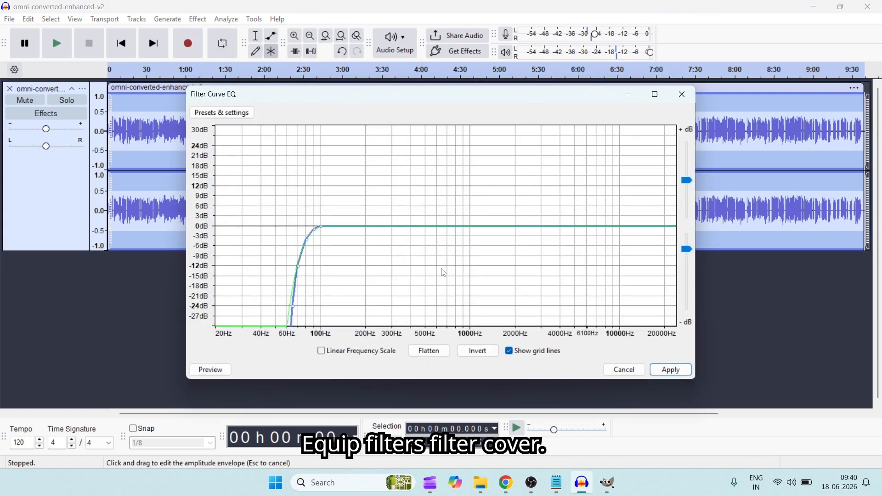
click(222, 113)
mouse_move(263, 175)
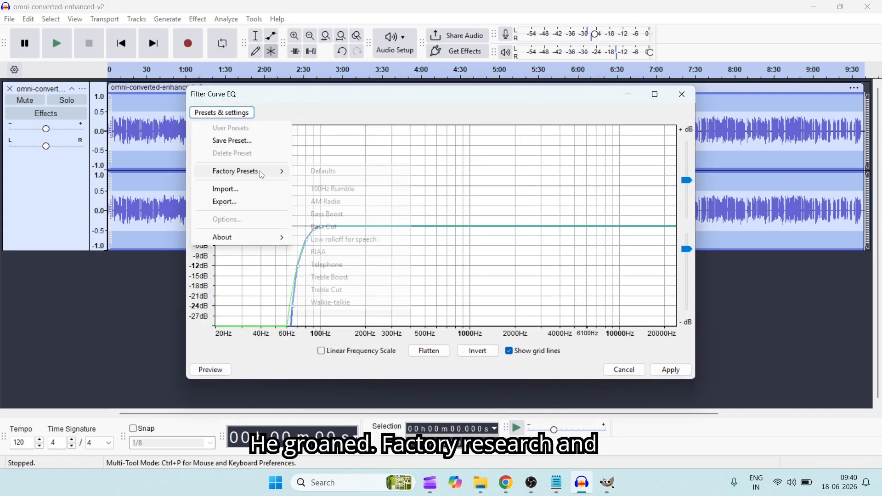
click(352, 215)
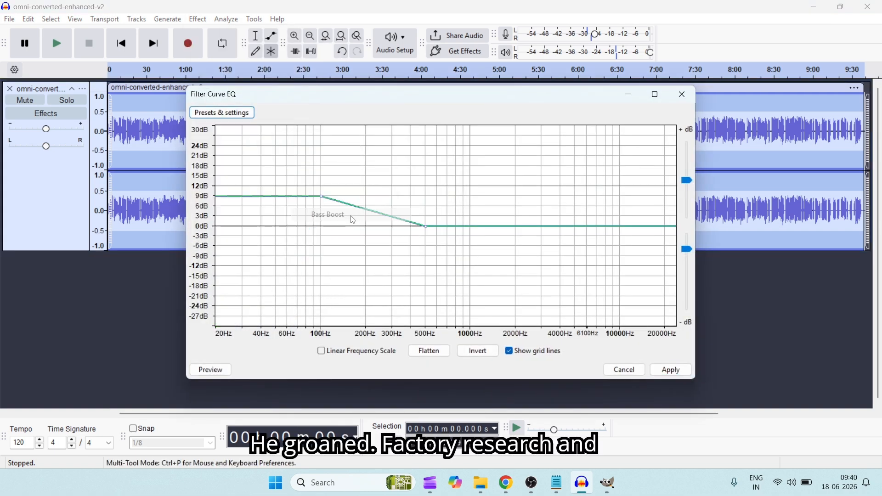
click(674, 370)
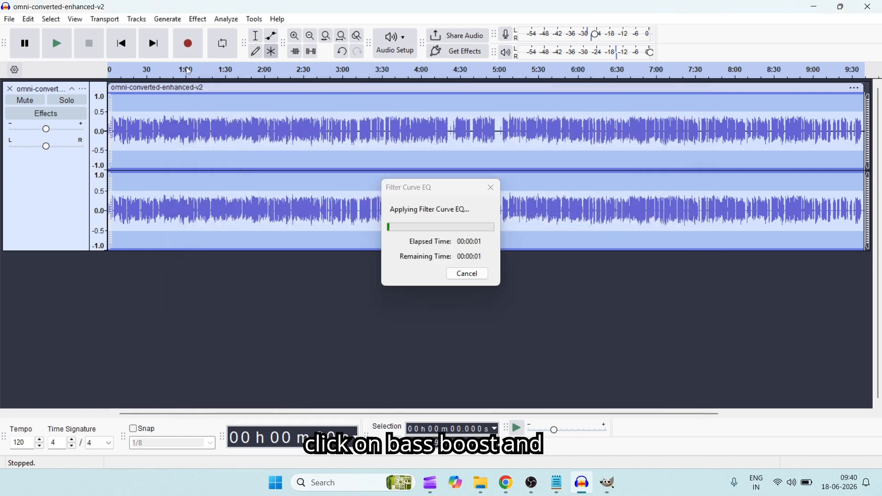
- Apply Filter Curve EQ with the "Treble Boost" factory preset to the whole recording
click(203, 22)
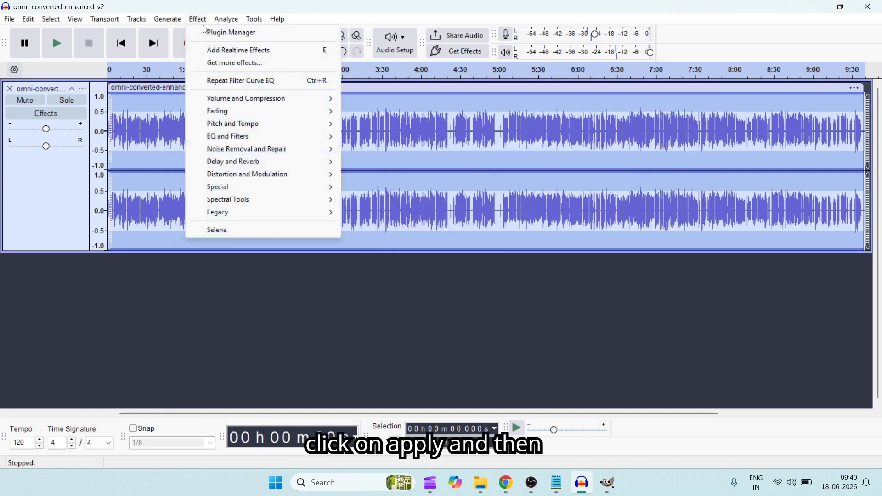
mouse_move(273, 138)
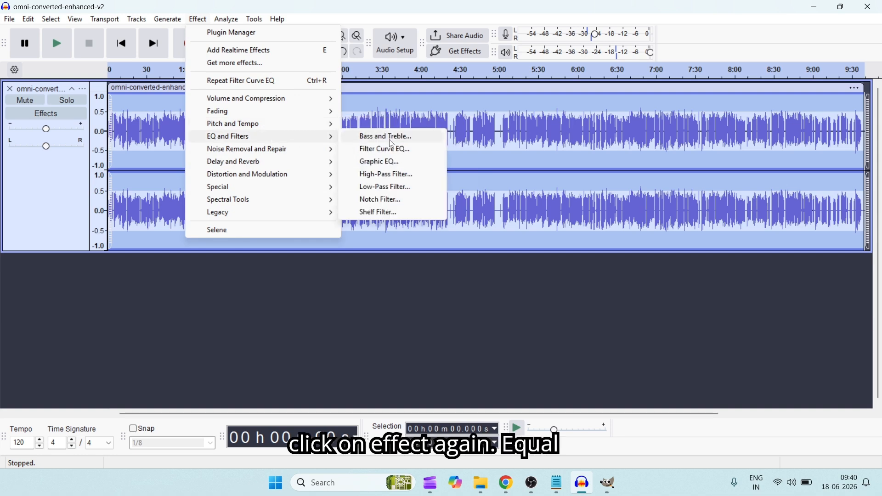
click(393, 152)
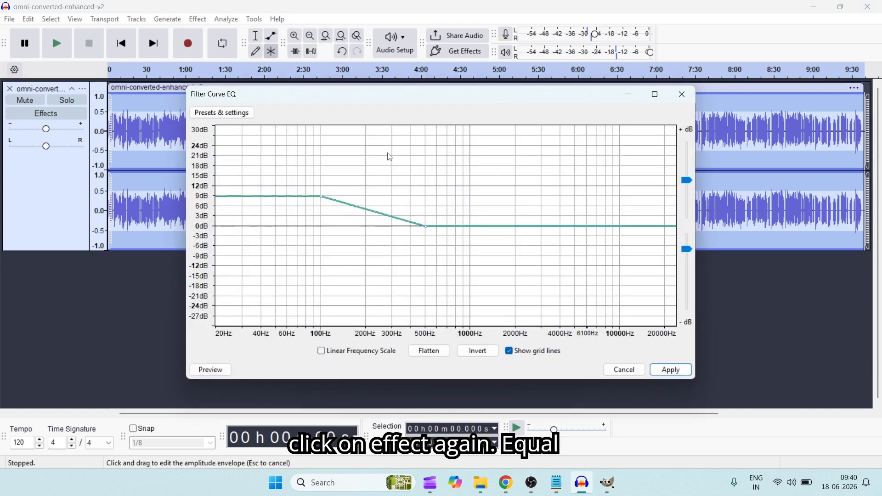
click(239, 114)
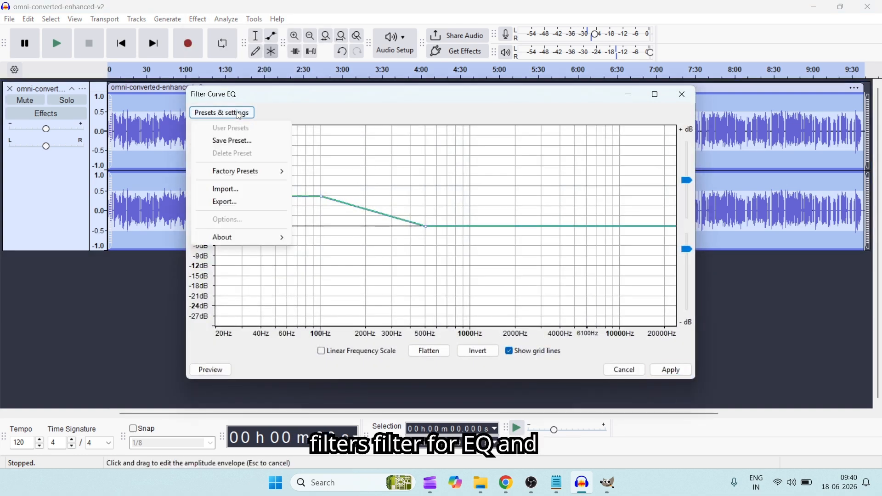
click(240, 172)
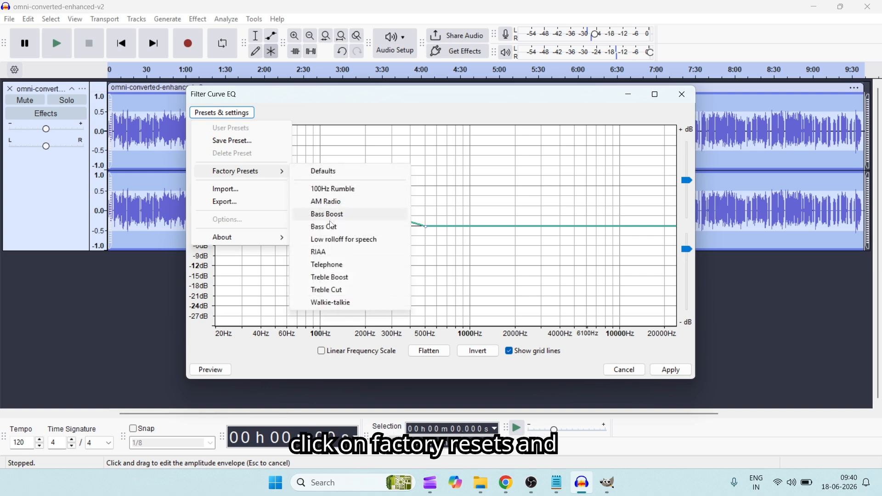
click(337, 278)
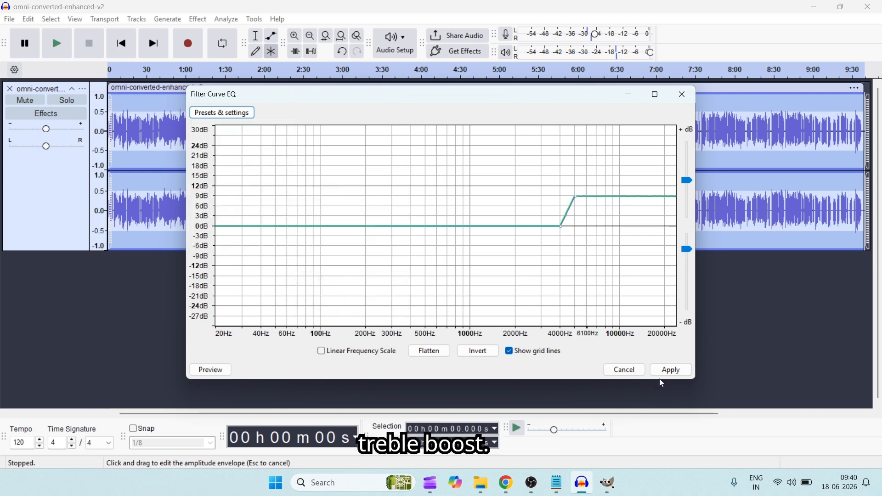
click(671, 370)
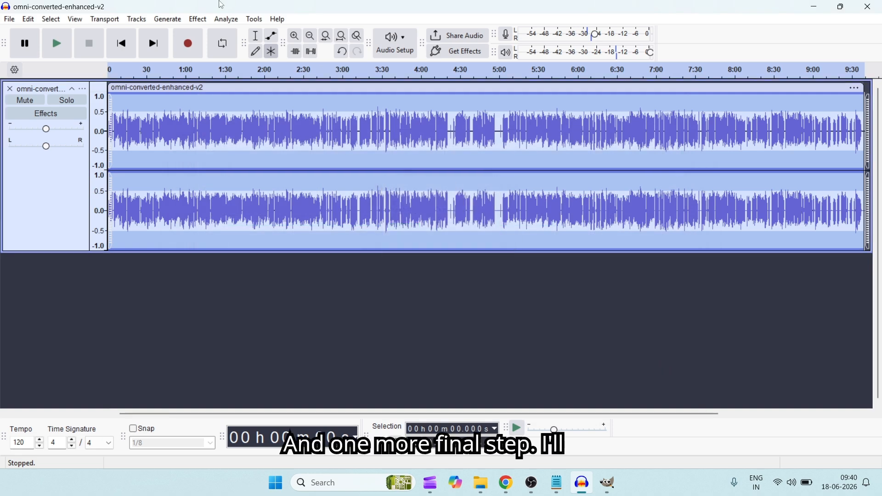
click(198, 20)
mouse_move(262, 143)
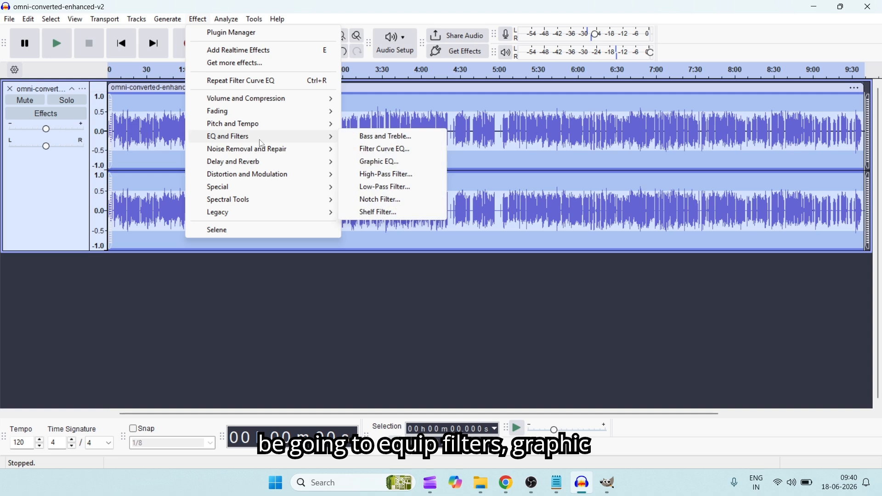
click(390, 162)
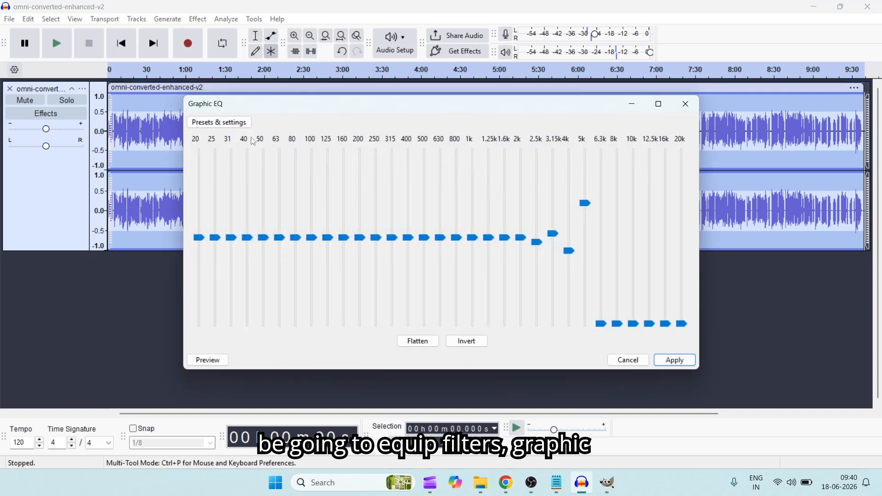
click(244, 124)
mouse_move(249, 181)
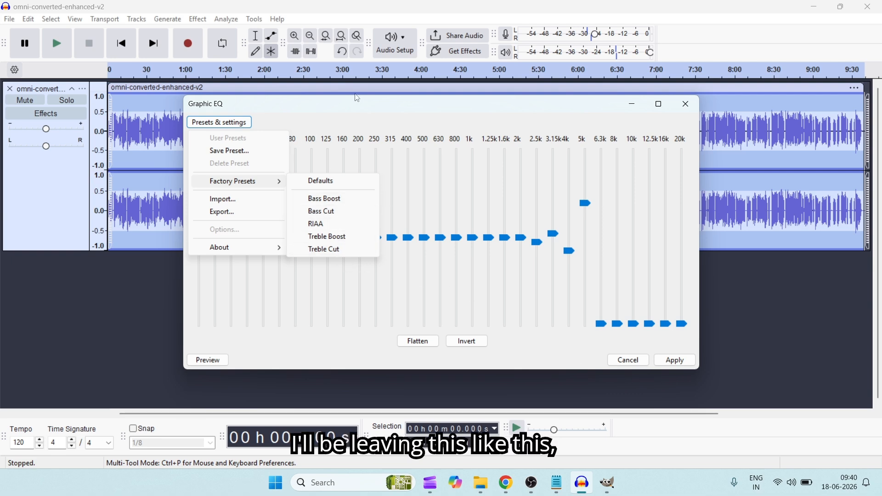
click(688, 104)
click(688, 104)
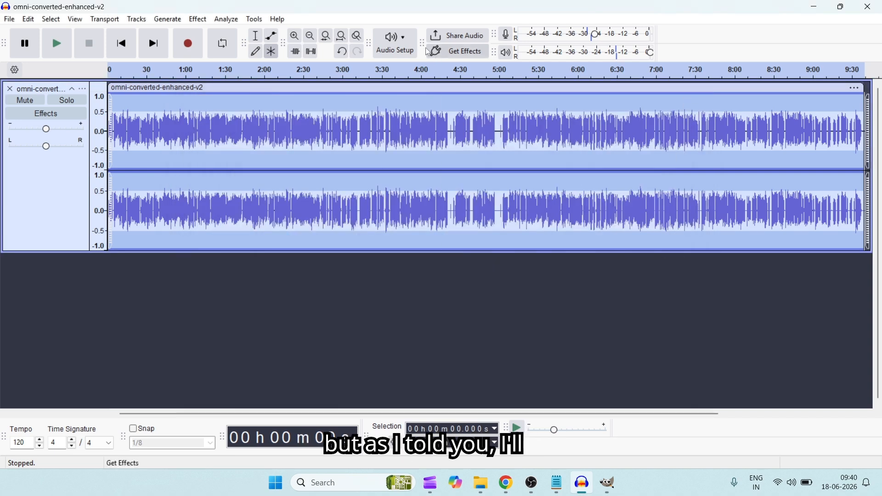
- Select a silent stretch of about 0.55 s at the very end of the track, from about 9:38.434 to 9:38.987
click(296, 39)
click(296, 39)
click(296, 38)
click(296, 39)
click(296, 38)
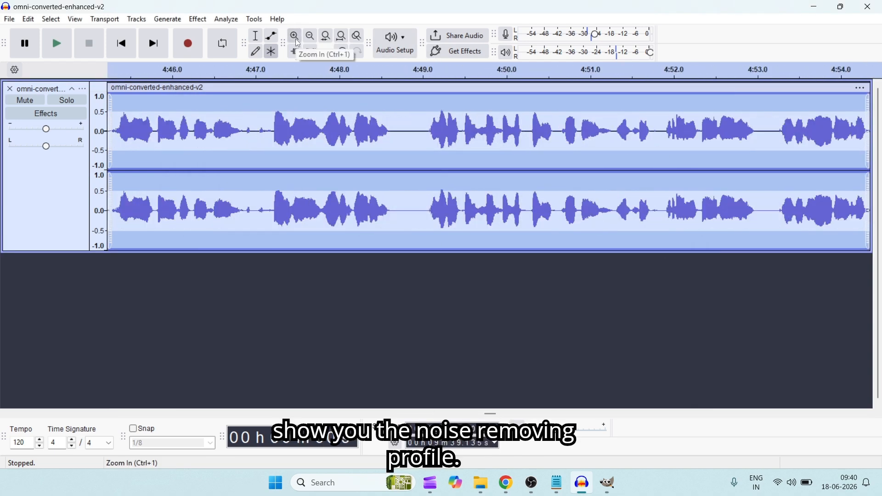
click(296, 39)
click(296, 38)
click(296, 39)
click(296, 38)
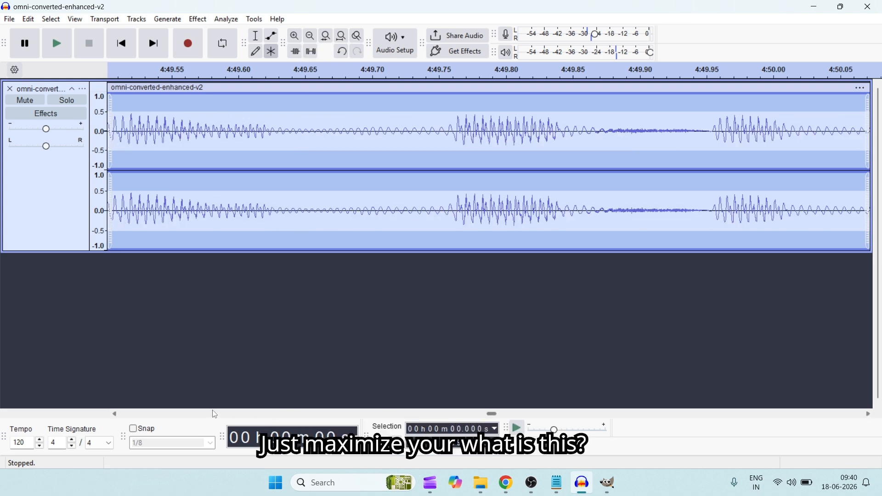
drag(493, 418, 863, 455)
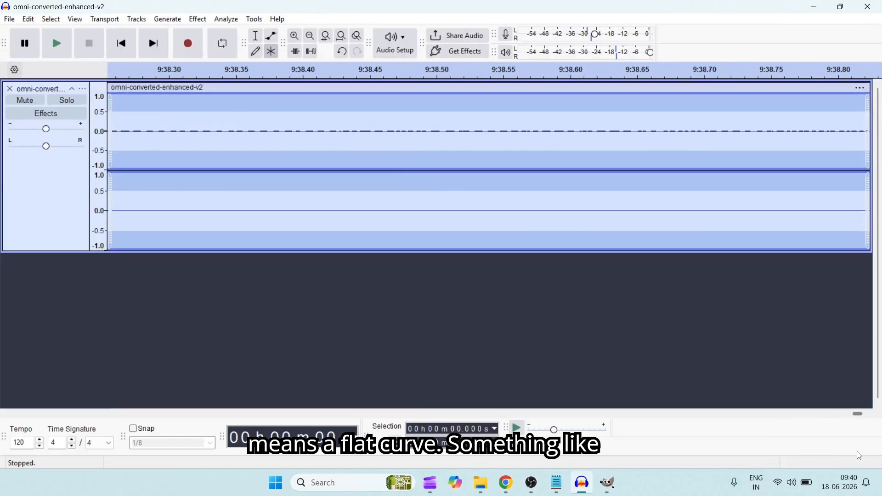
drag(269, 114, 311, 136)
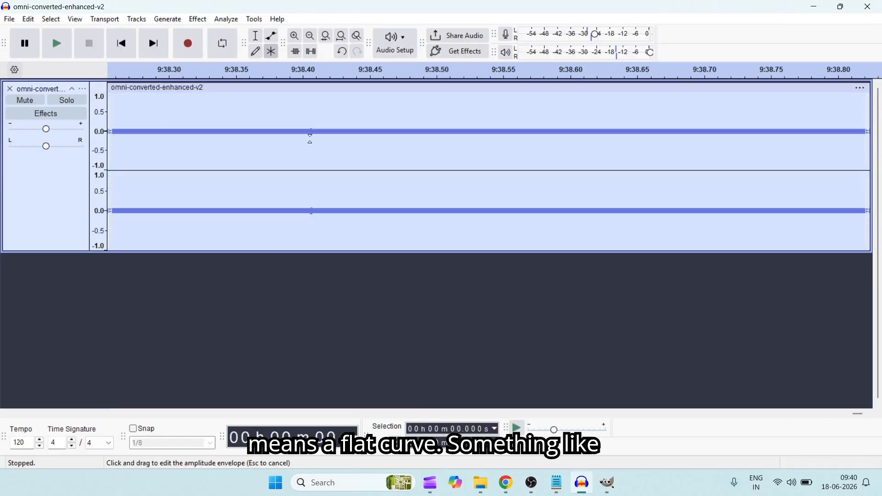
key(ctrl+z)
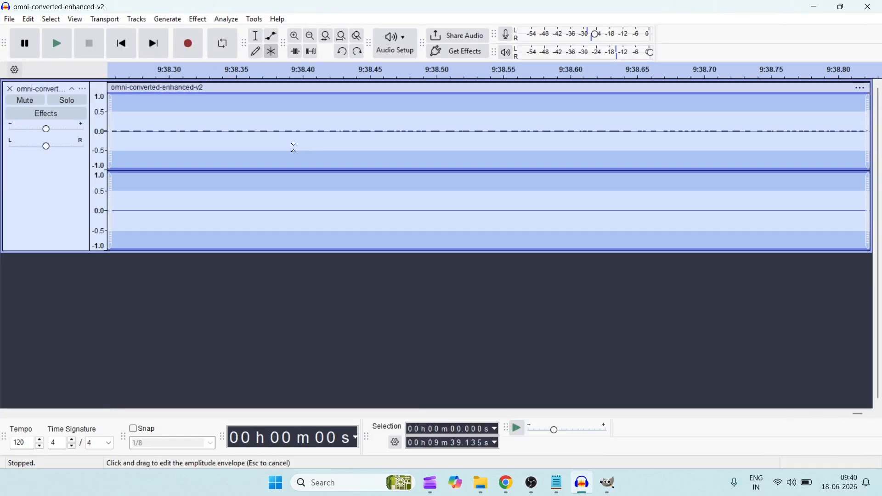
click(211, 298)
drag(351, 118, 873, 159)
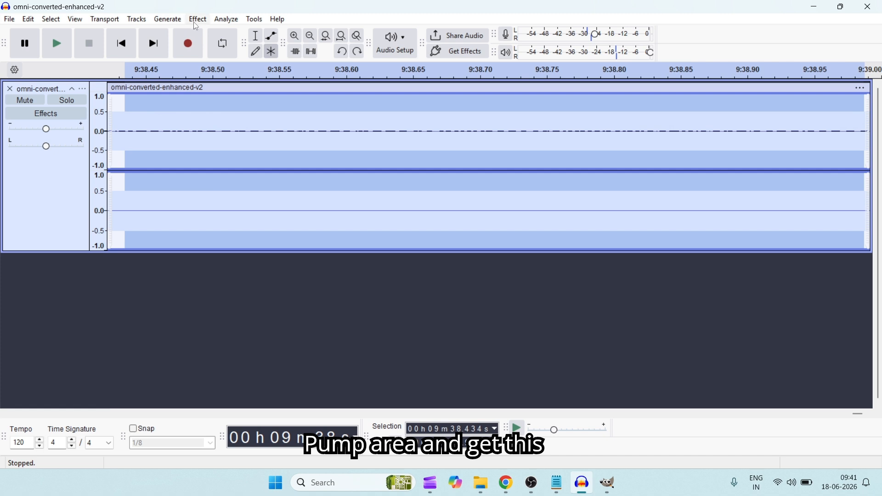
- Capture a noise profile from the selected silent stretch with Noise Reduction
click(196, 23)
mouse_move(250, 152)
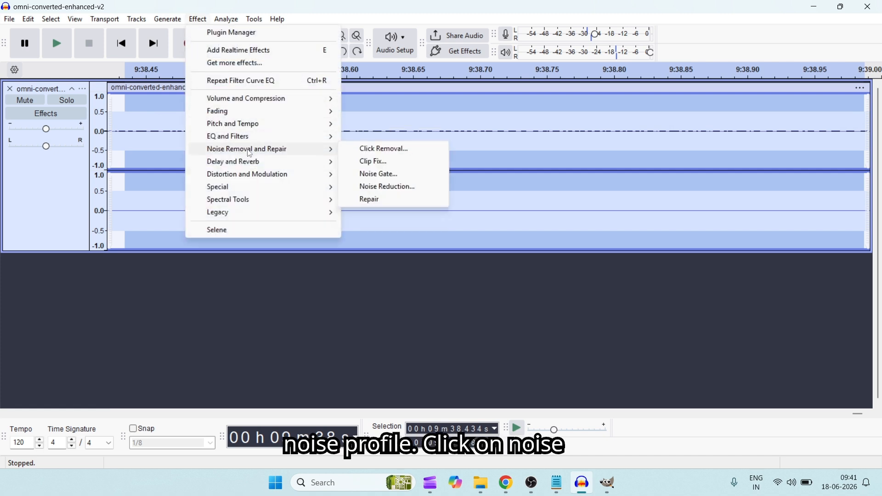
click(374, 189)
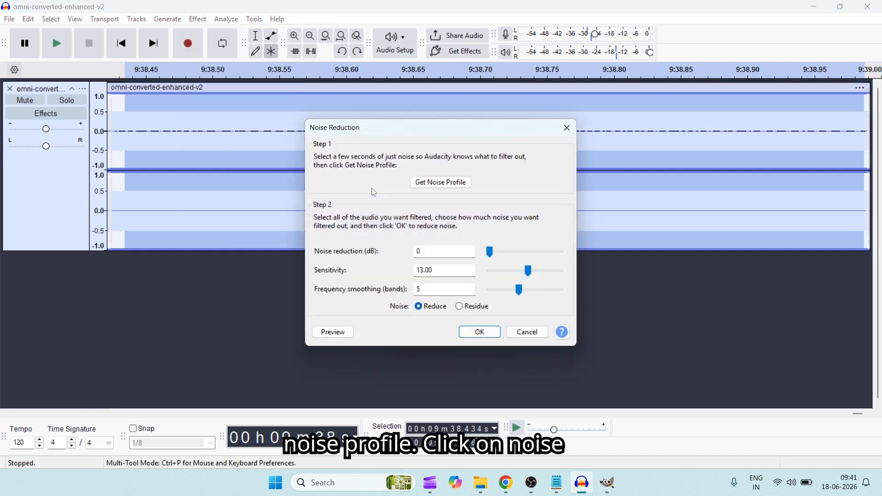
click(445, 183)
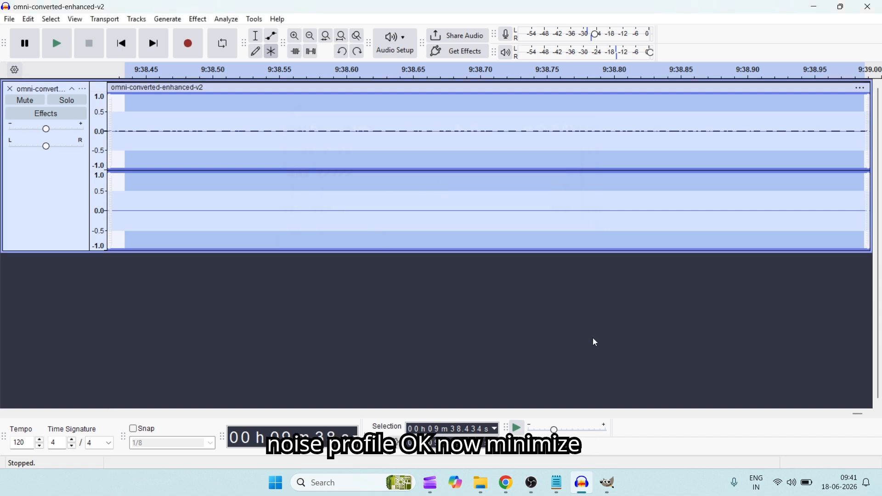
- Select the whole recording and apply Noise Reduction to it with the captured noise profile, keeping the existing reduction settings
click(310, 37)
click(310, 37)
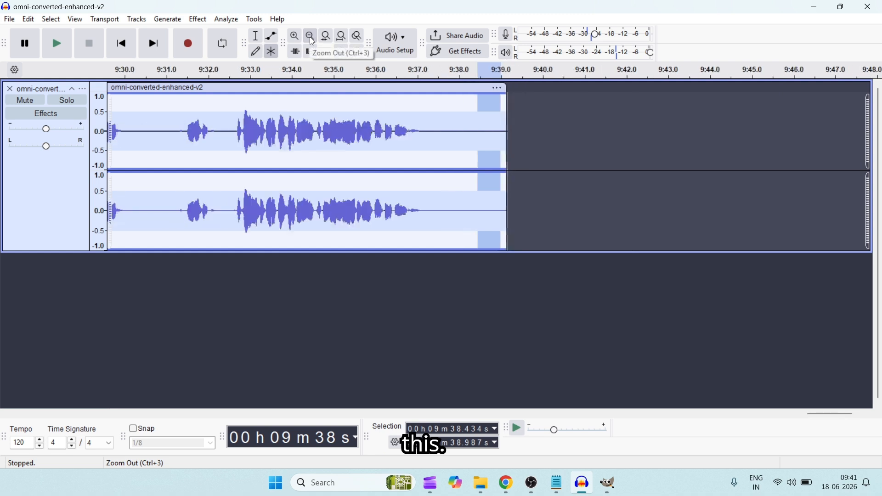
click(310, 37)
click(310, 37)
click(310, 37)
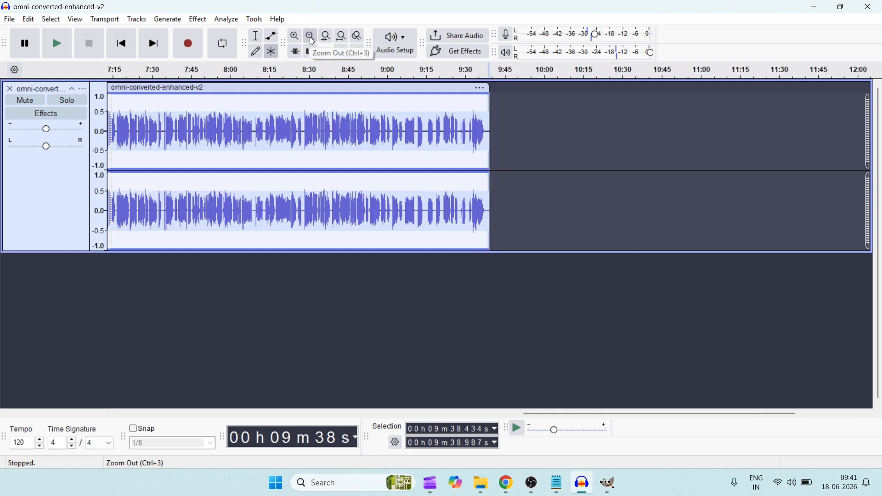
key(ctrl+a)
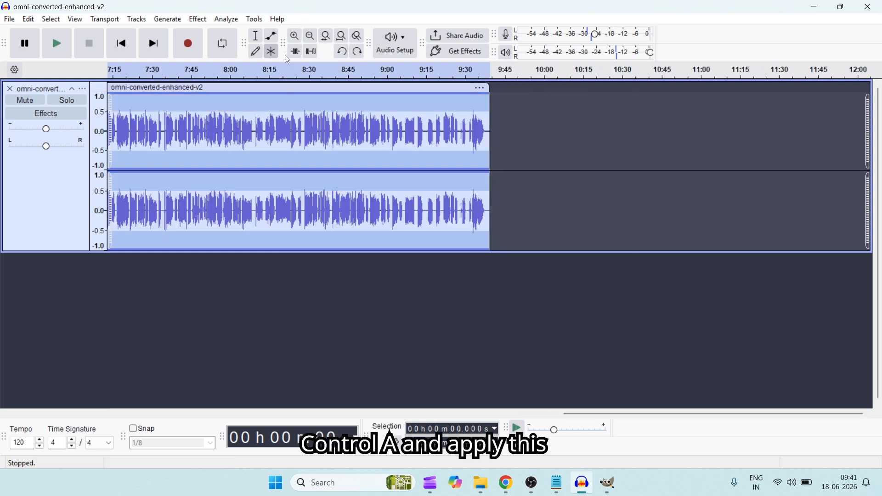
click(202, 19)
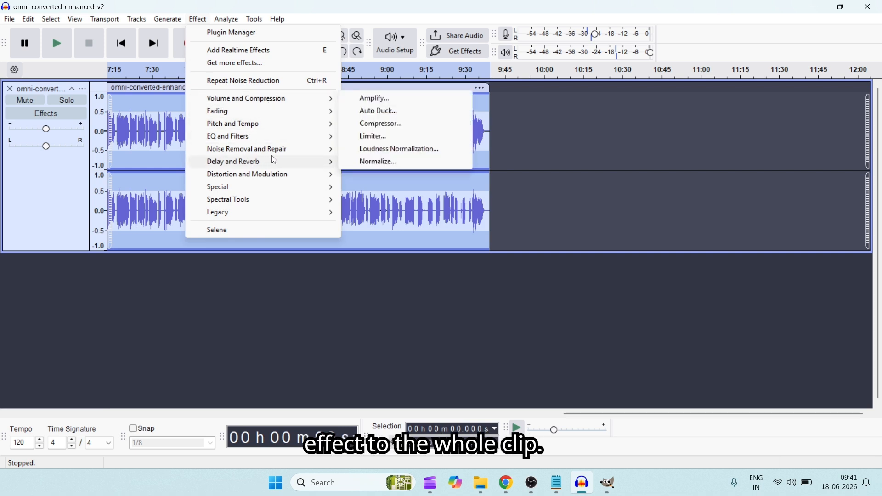
mouse_move(276, 148)
click(373, 186)
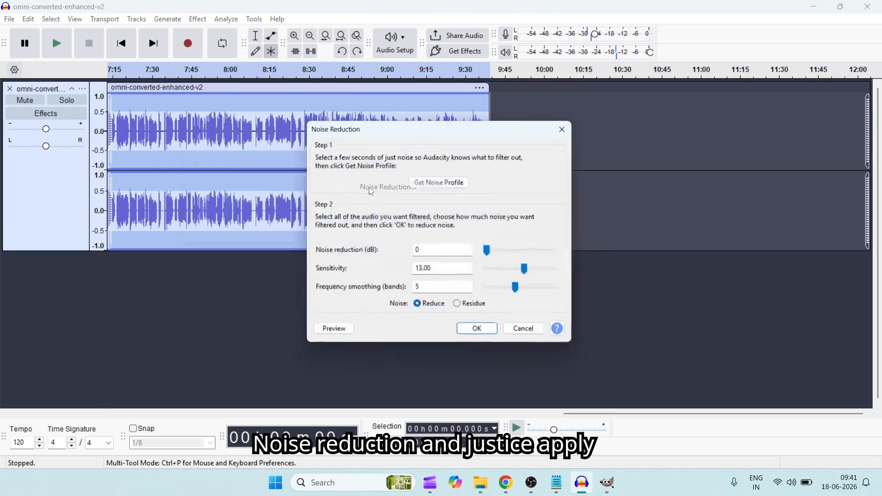
click(480, 333)
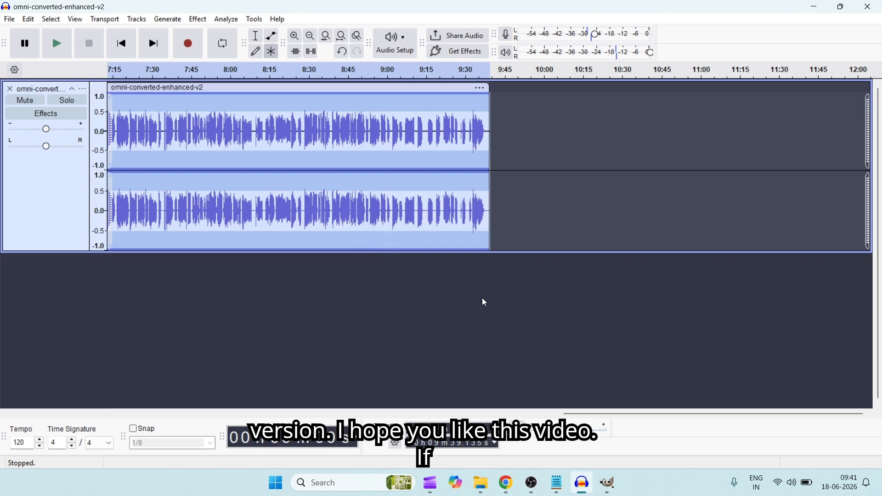
- Play back the processed track from the start, pausing and restarting it once
click(55, 51)
click(26, 52)
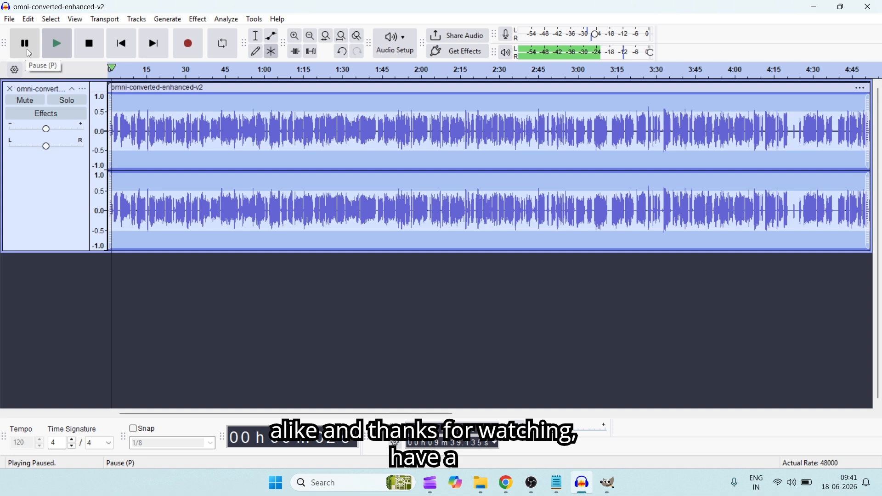
click(59, 46)
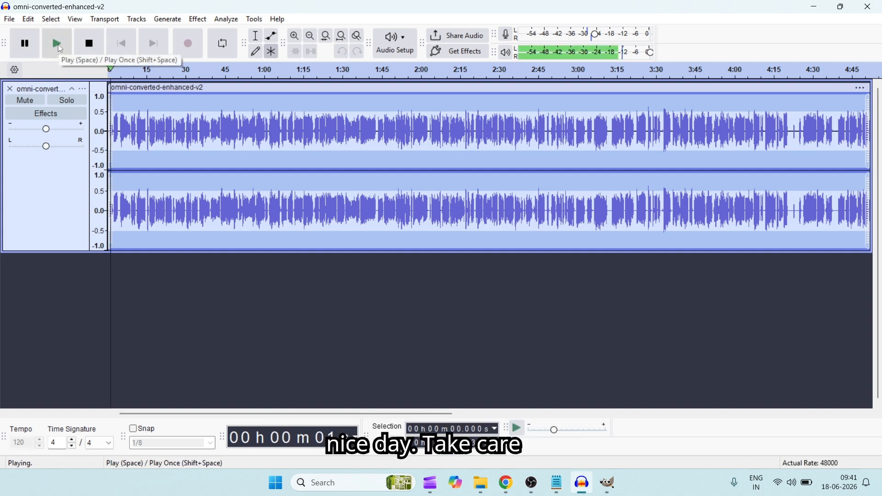